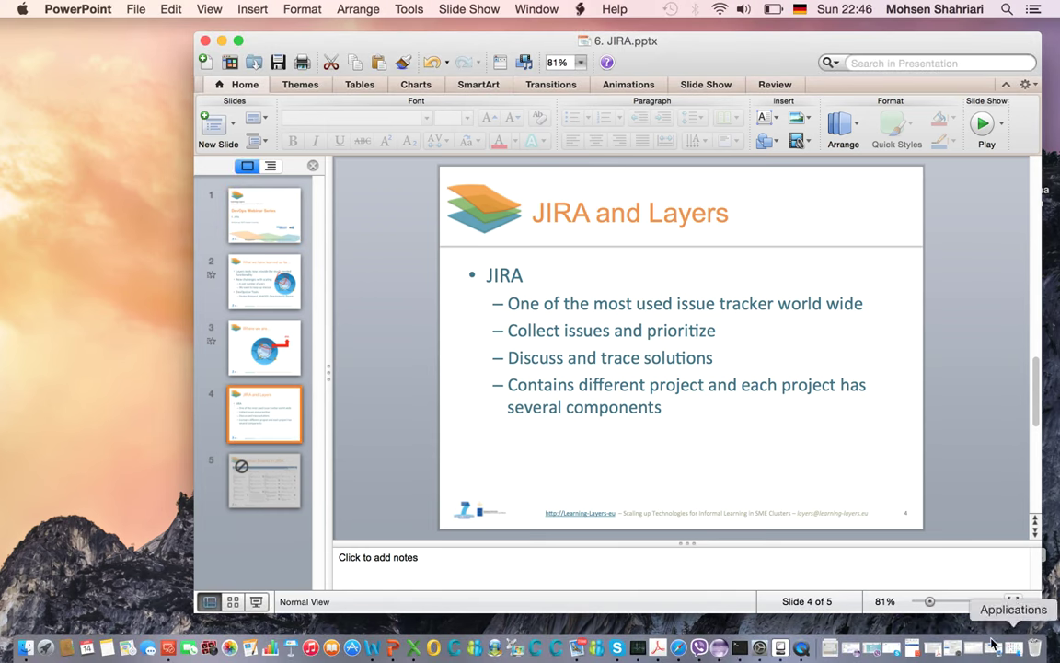
# Make Safari full screen and go from learning-layers.eu to the Open Developer Library home page
pyautogui.click(679, 648)
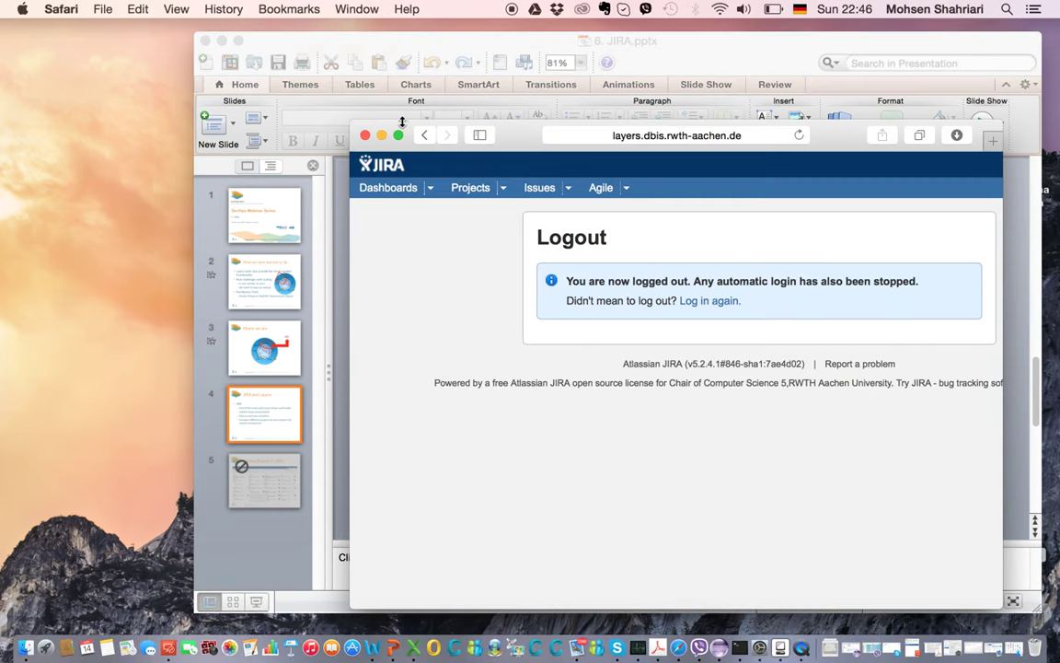
pyautogui.click(398, 136)
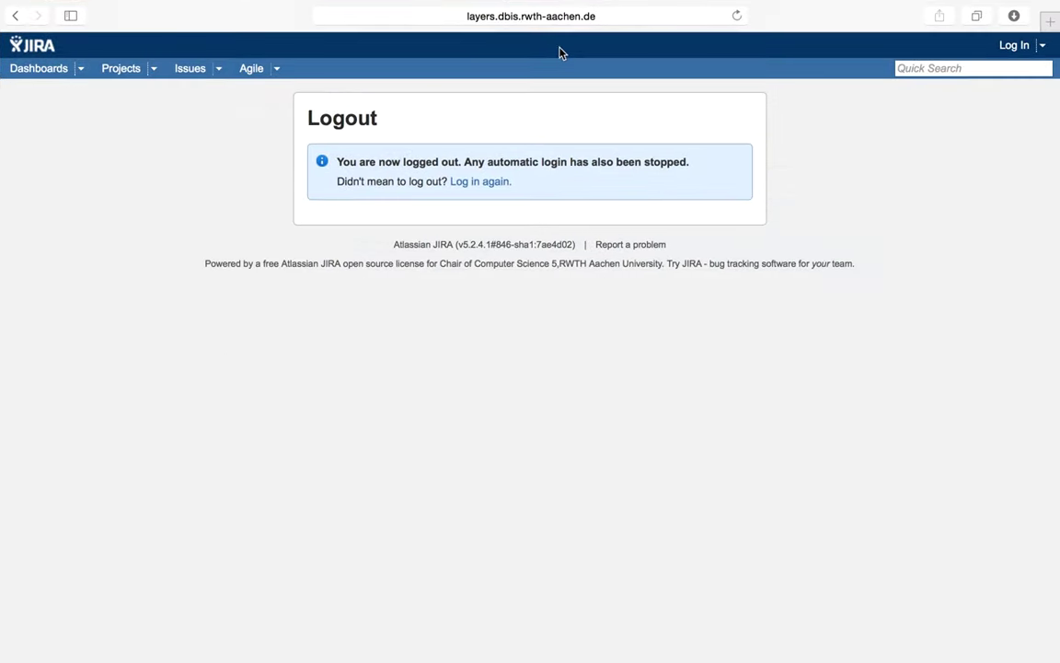
pyautogui.click(585, 18)
pyautogui.write('learning-layers.eu')
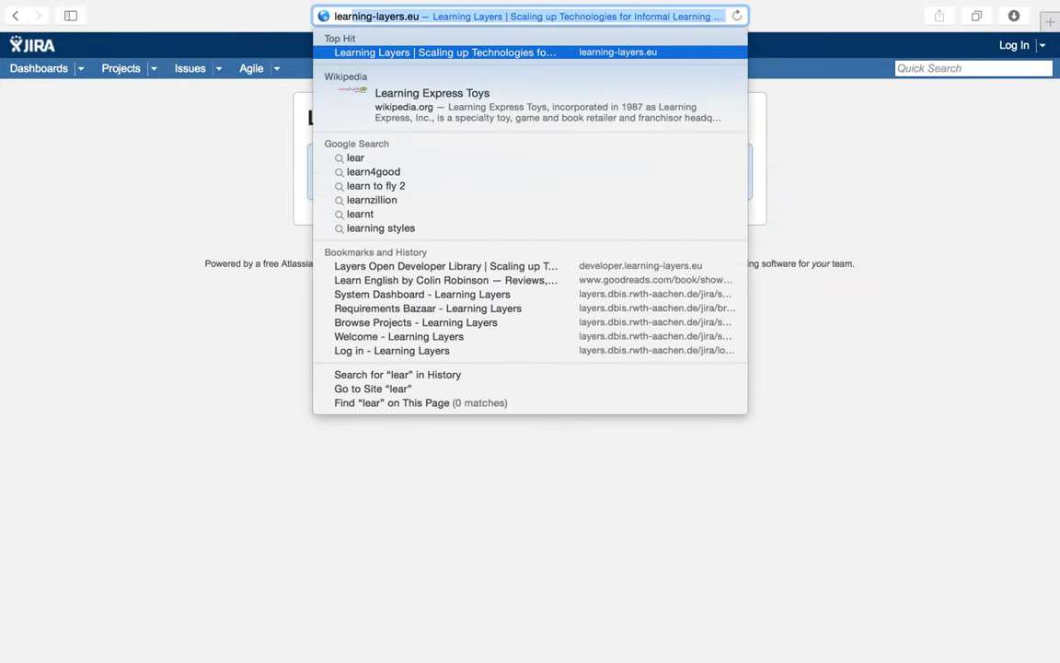
pyautogui.press('Return')
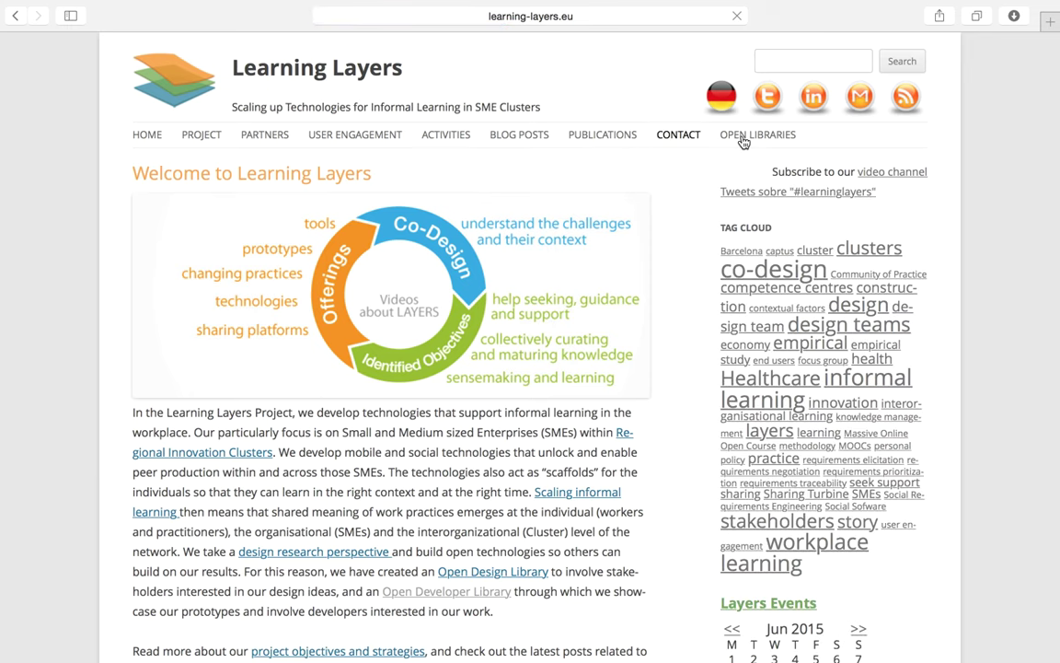
pyautogui.moveTo(742, 138)
pyautogui.click(752, 204)
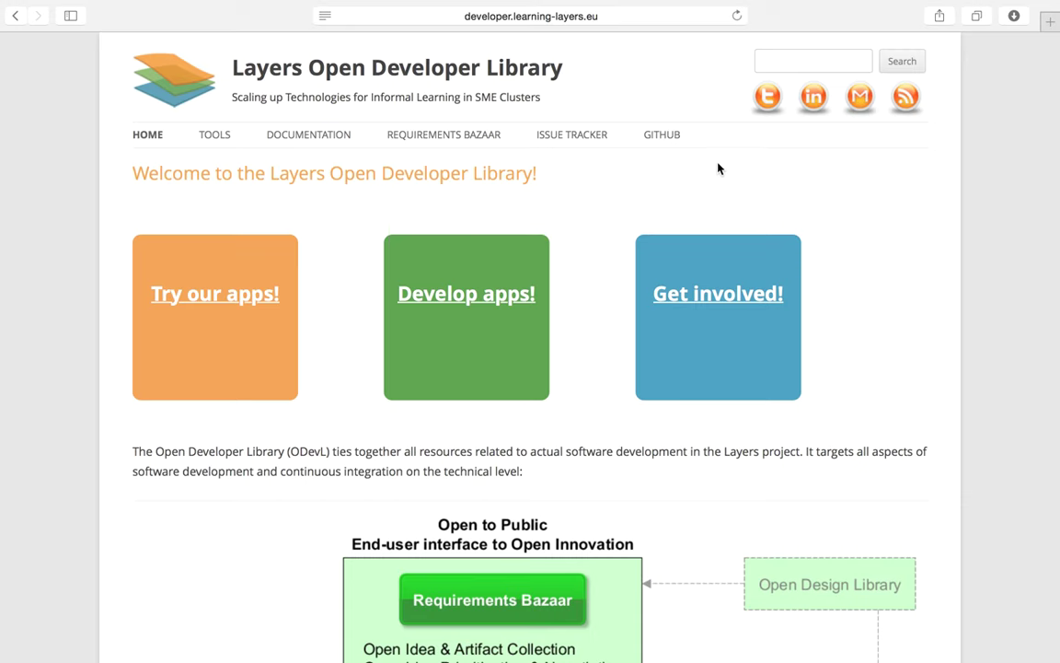
# Open the ISSUE TRACKER and scroll through the Learning Layers JIRA dashboard and back up
pyautogui.click(596, 136)
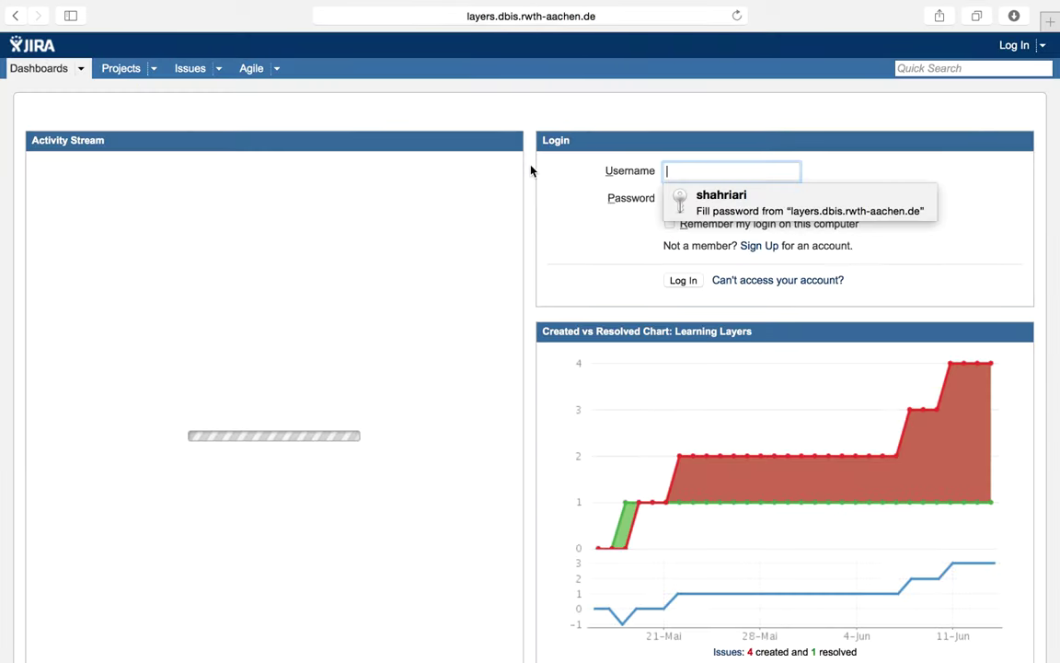
pyautogui.scroll(-1, 530, 171)
pyautogui.scroll(-1, 530, 171)
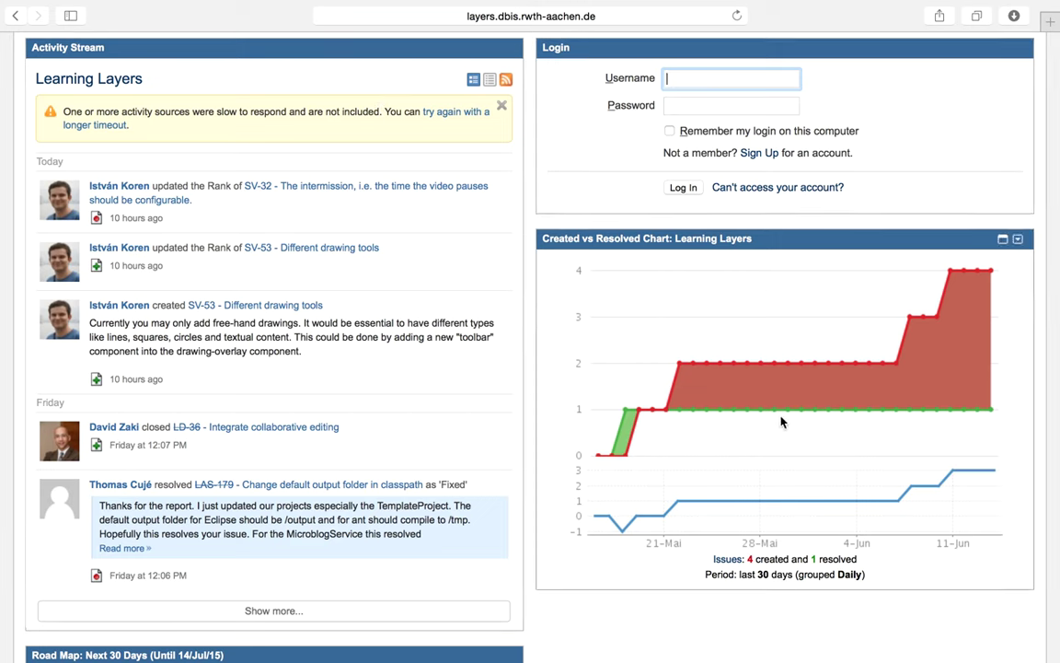
pyautogui.scroll(-5, 958, 428)
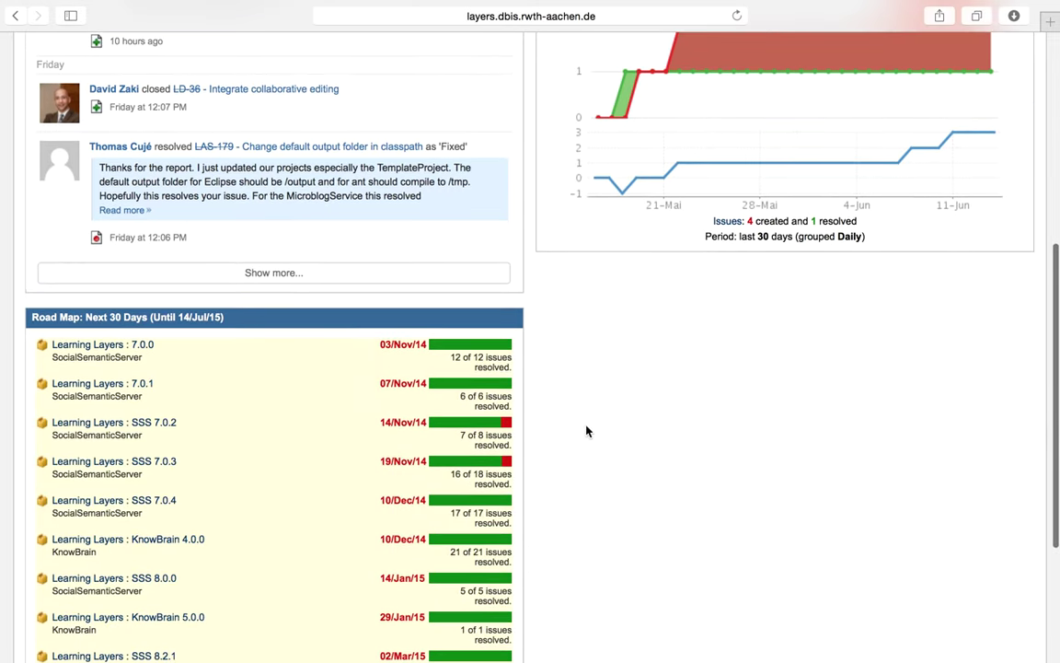
pyautogui.scroll(1, 719, 428)
pyautogui.scroll(6, 719, 429)
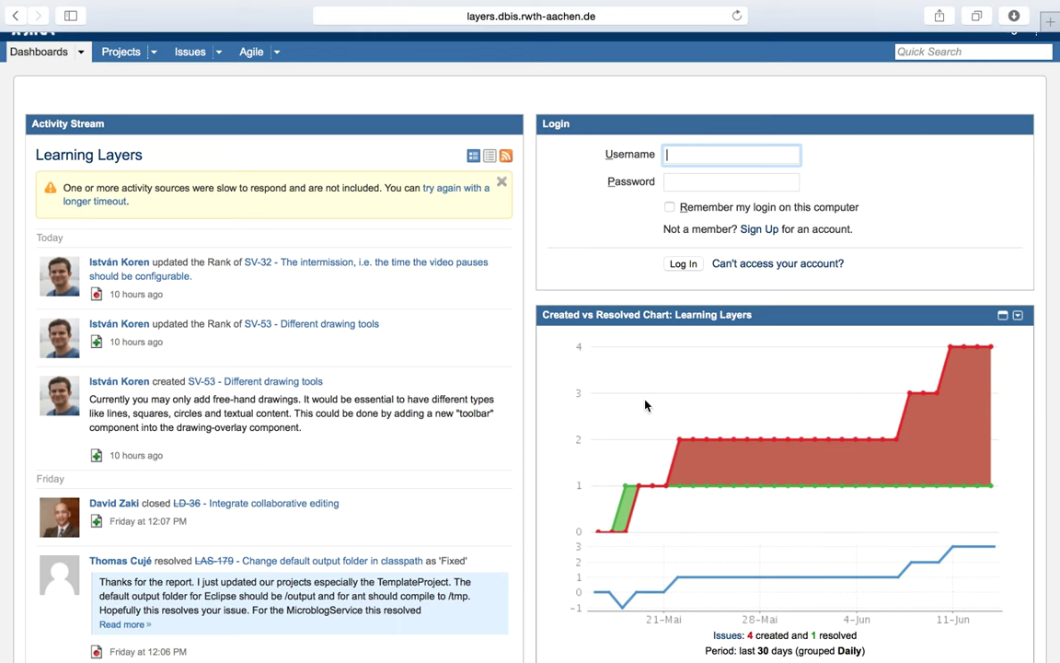
pyautogui.scroll(1, 443, 405)
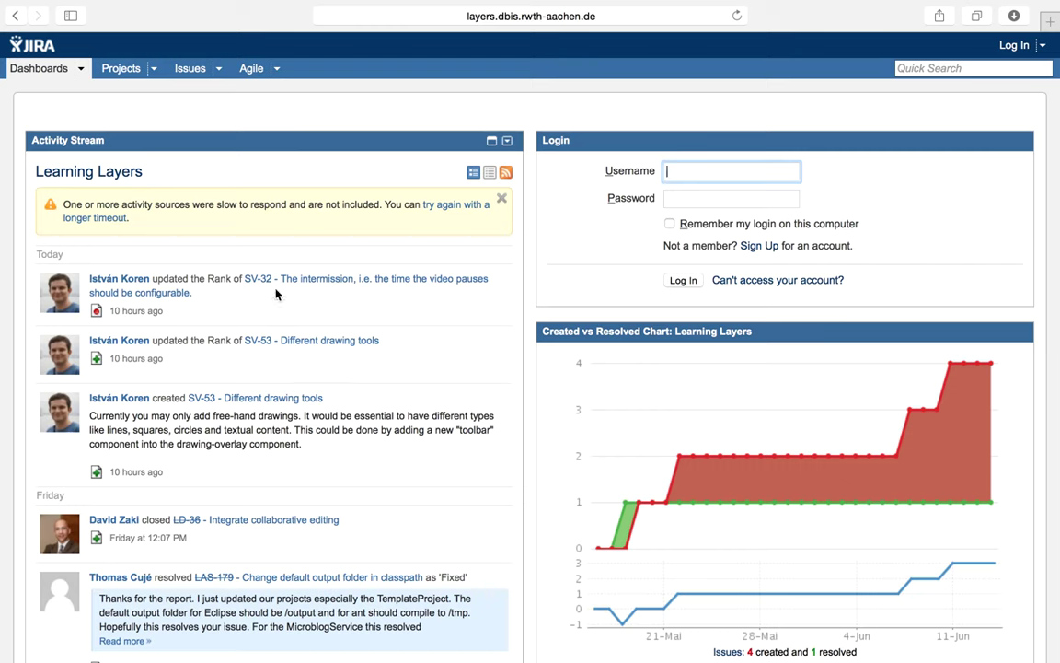
# Choose View All Projects from the Projects menu to list all 14 projects
pyautogui.click(152, 68)
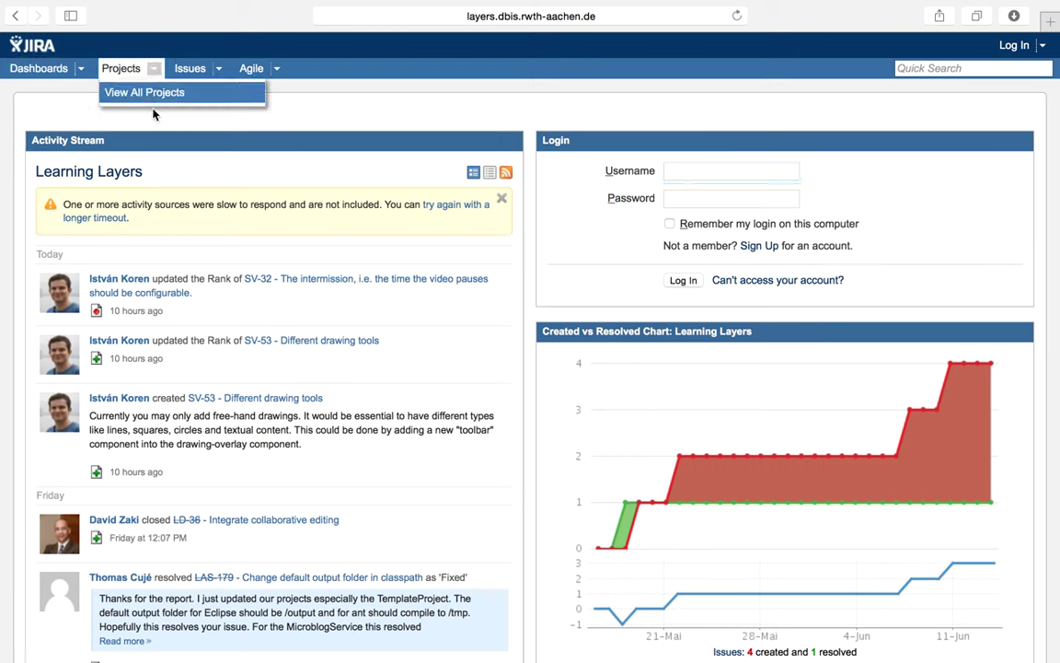
pyautogui.click(145, 92)
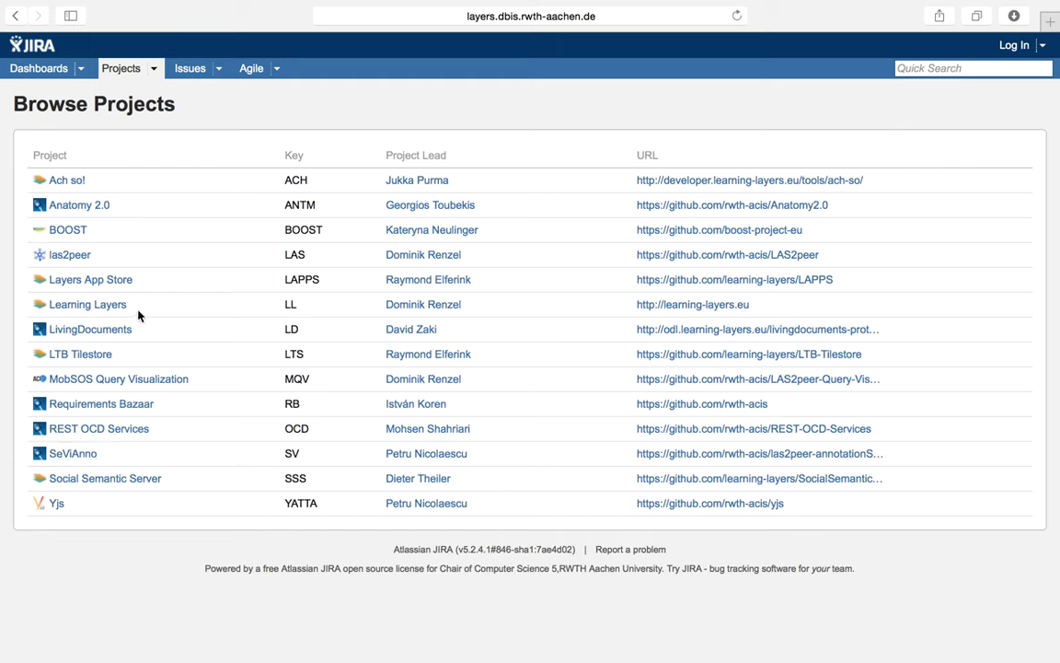
# Log in with the account username and password, then open the Requirements Bazaar agile board
pyautogui.click(1012, 48)
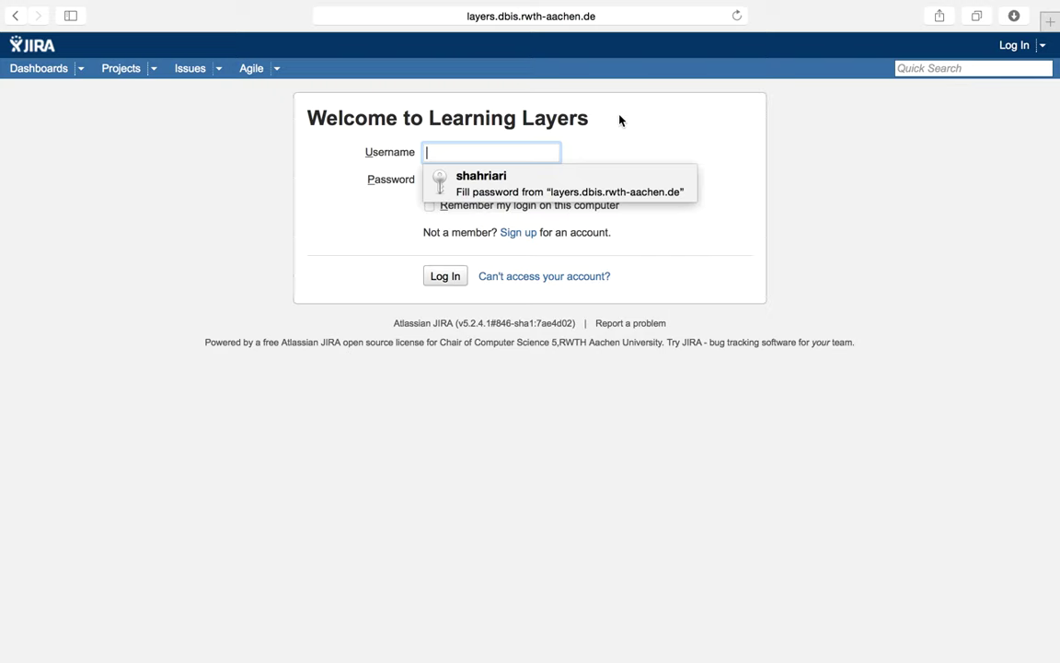
pyautogui.write('shahriari')
pyautogui.press('Tab')
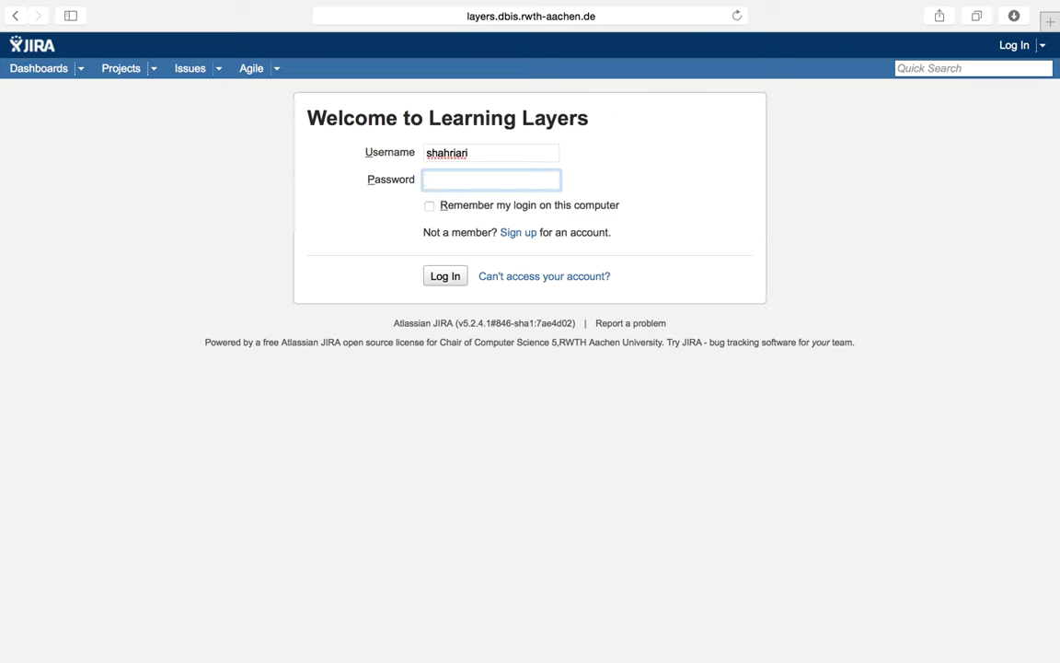
pyautogui.write('************')
pyautogui.click(455, 277)
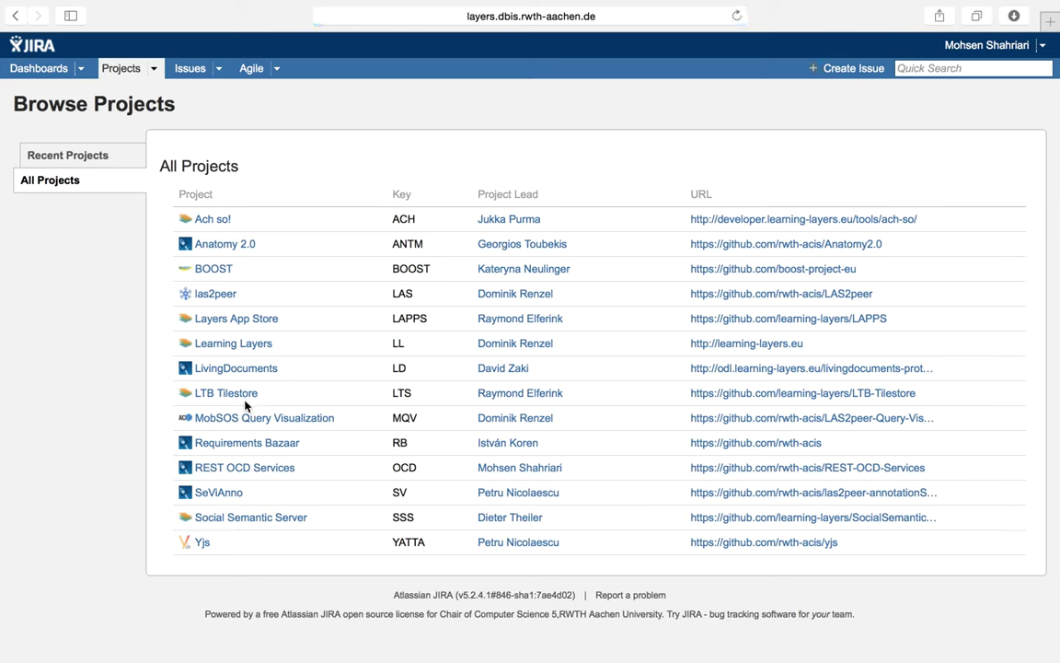
pyautogui.click(230, 448)
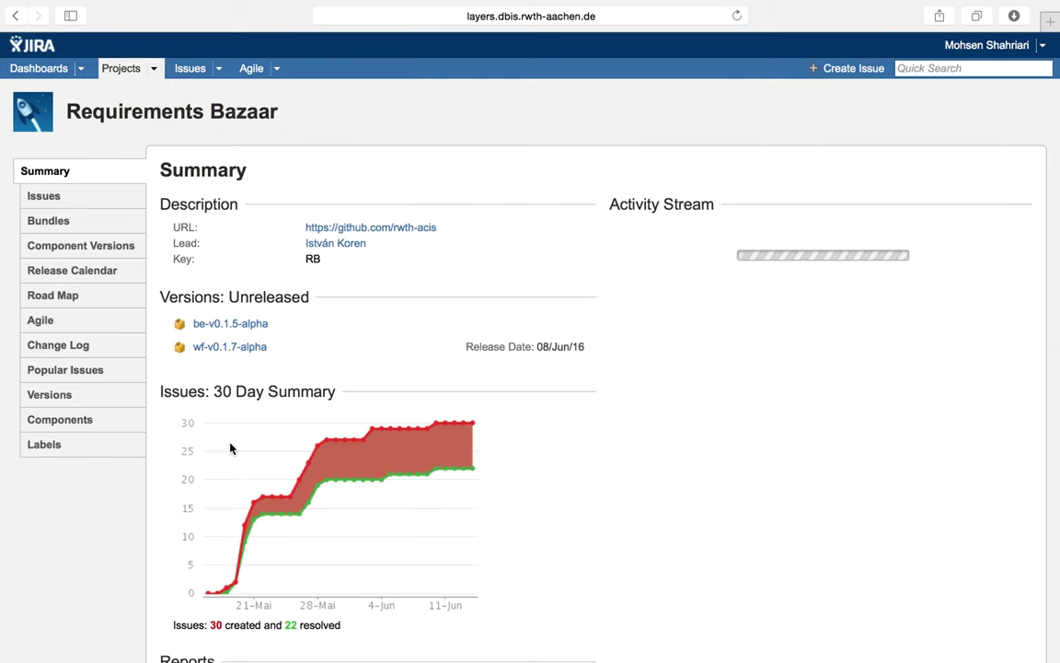
pyautogui.click(253, 73)
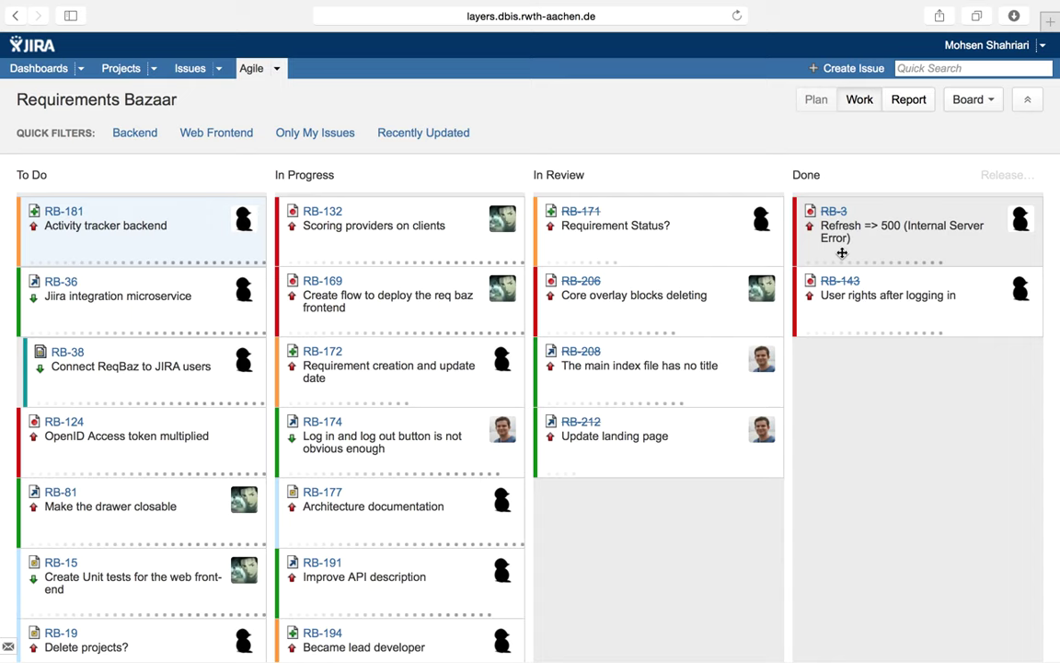
pyautogui.click(848, 72)
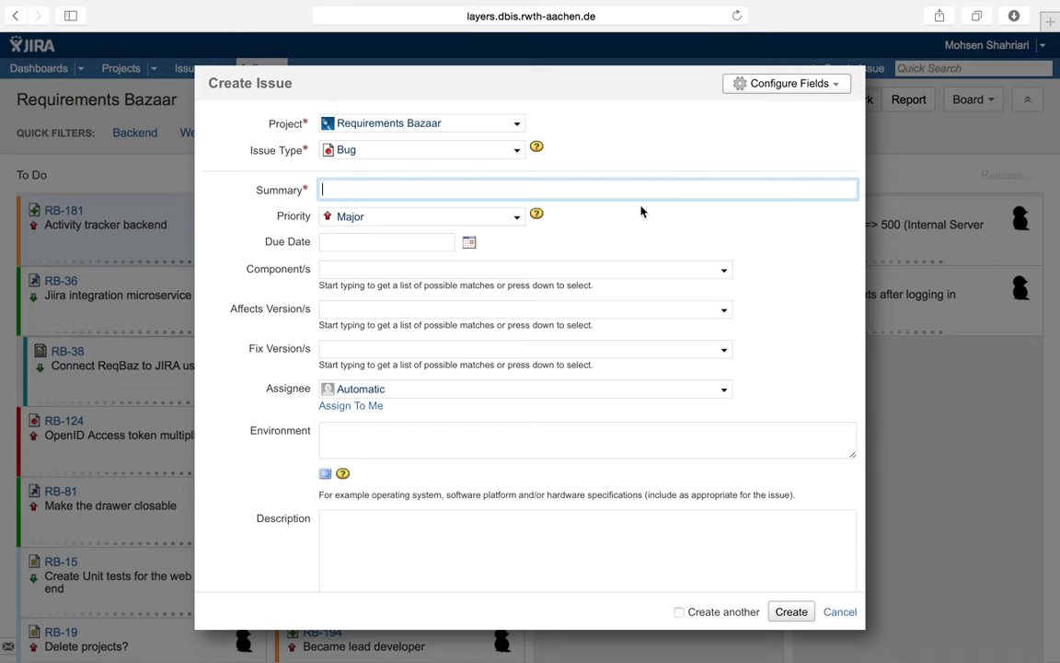
pyautogui.click(518, 153)
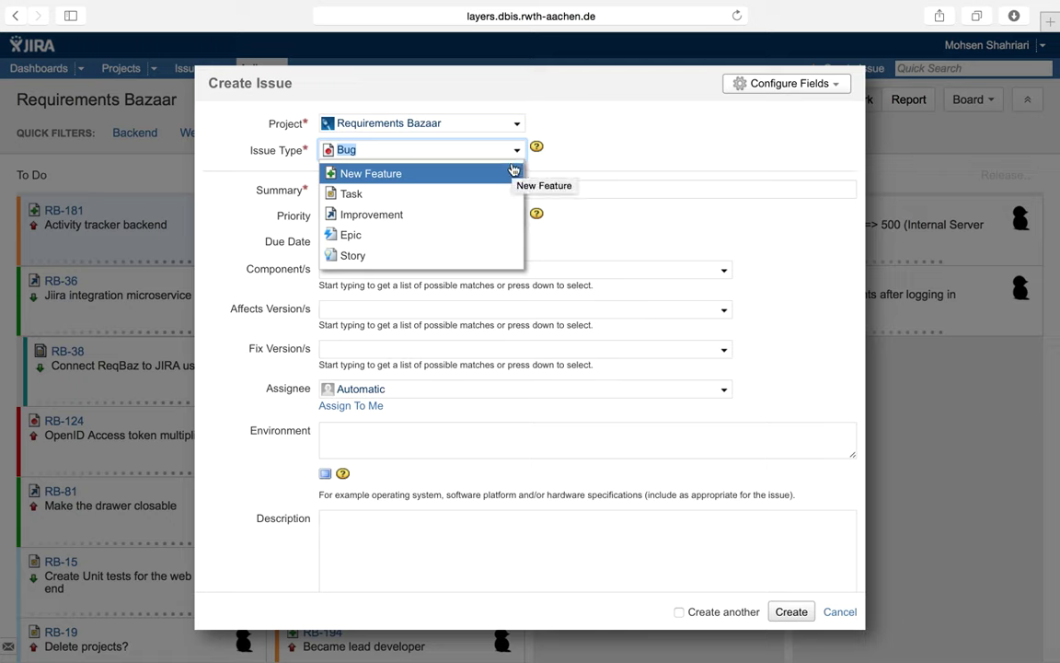
pyautogui.click(665, 131)
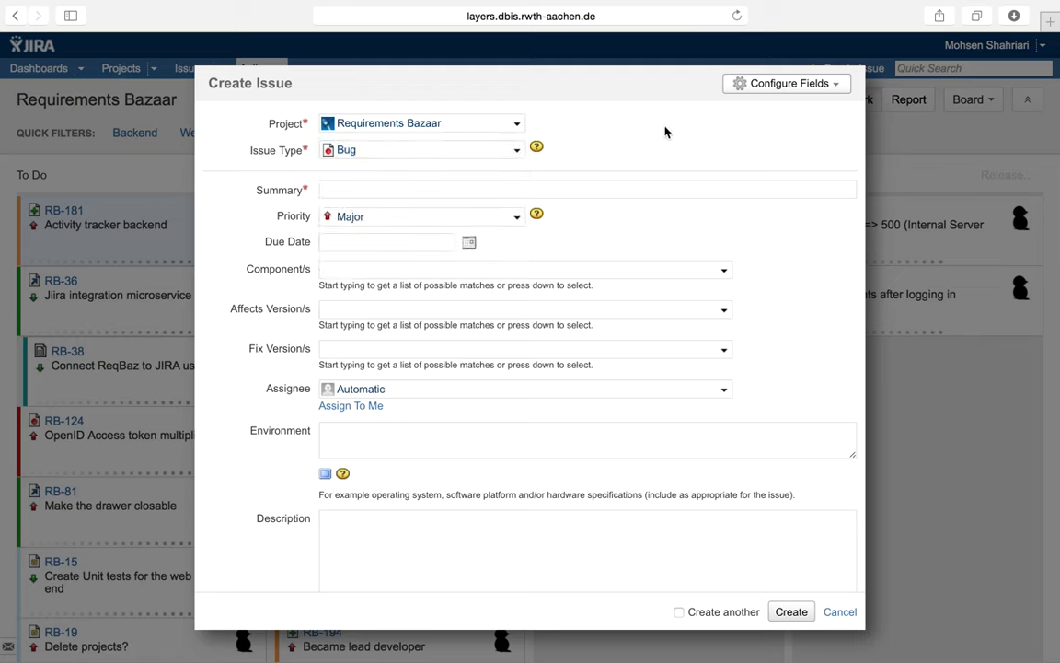
pyautogui.click(515, 220)
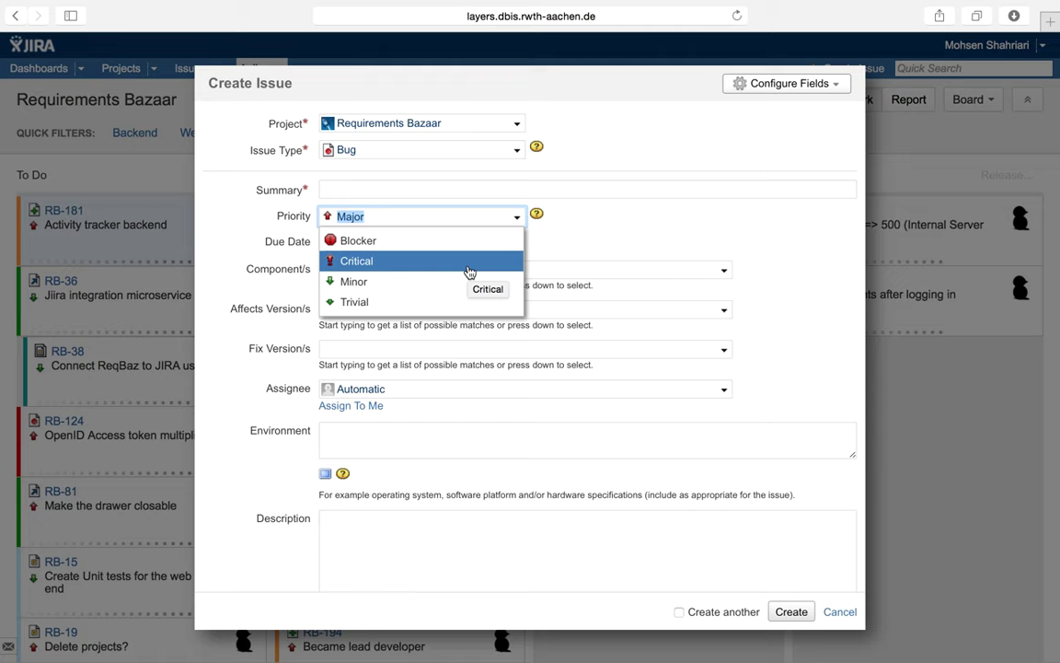
pyautogui.click(584, 208)
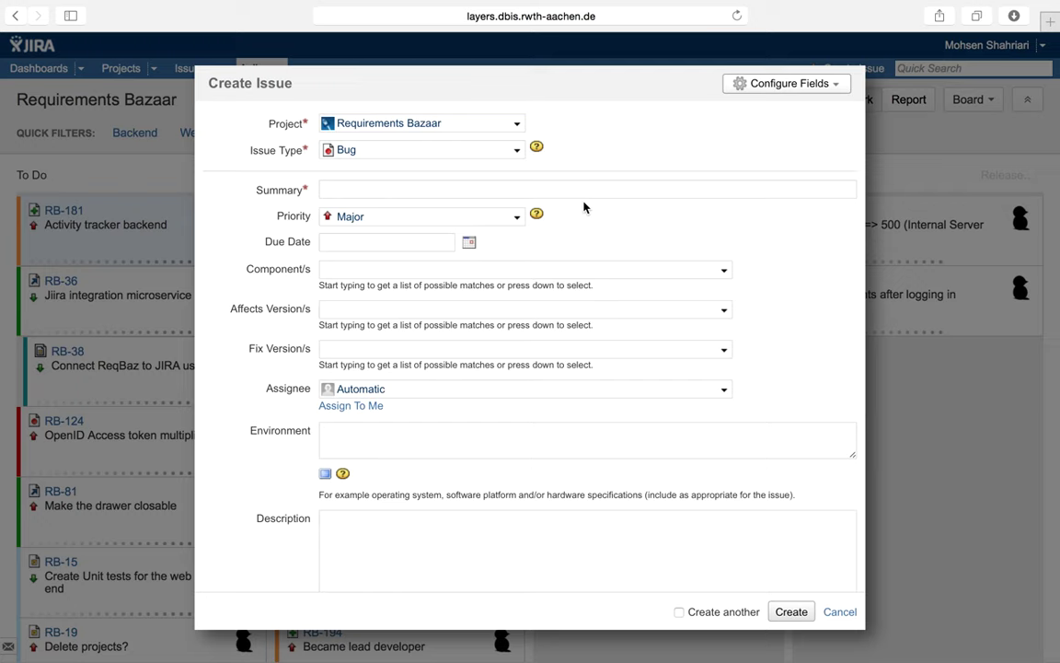
pyautogui.click(455, 187)
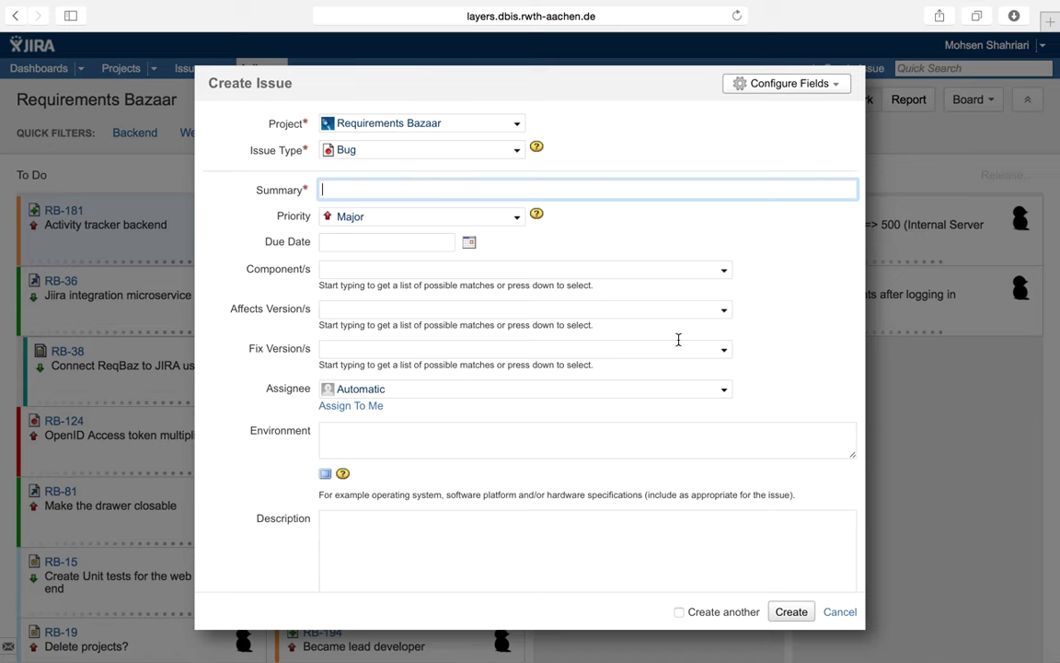
pyautogui.click(727, 352)
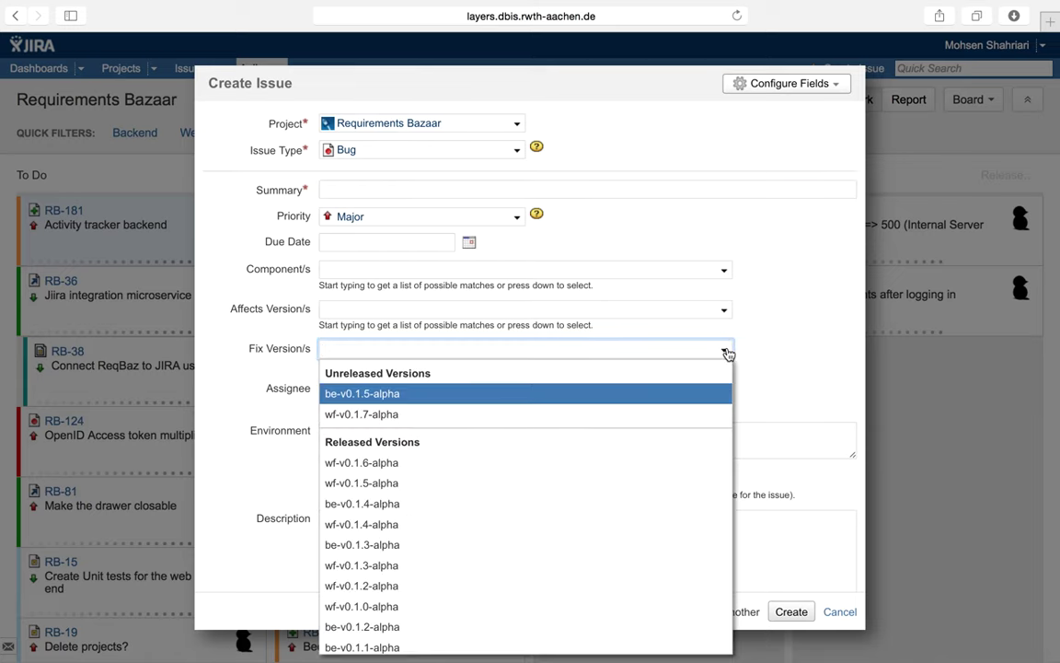
pyautogui.click(726, 352)
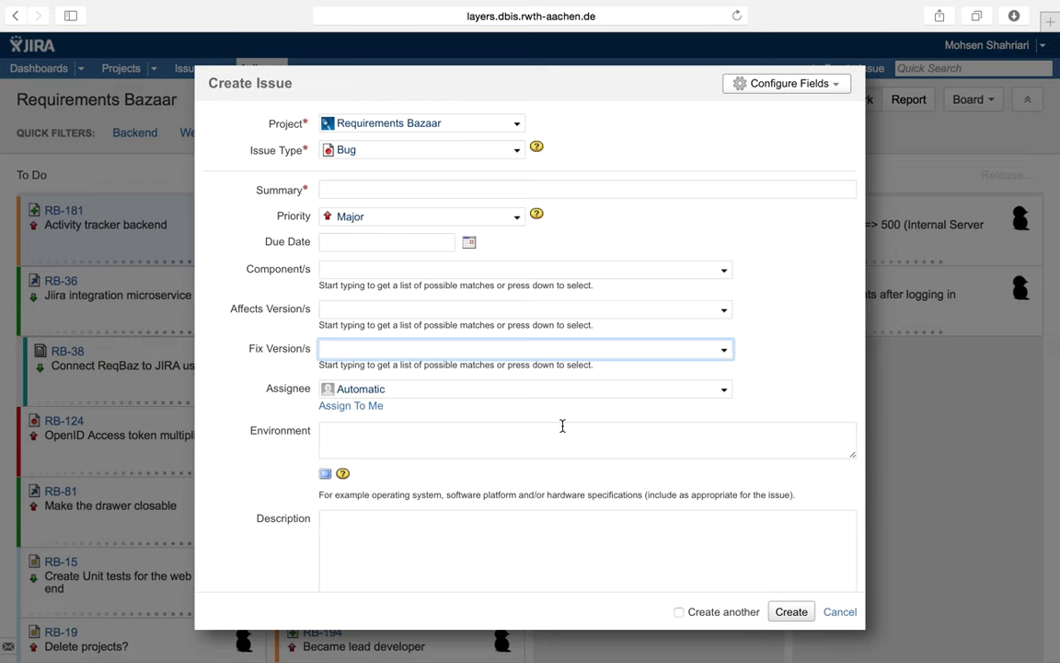
pyautogui.scroll(-2, 530, 421)
pyautogui.scroll(-5, 530, 421)
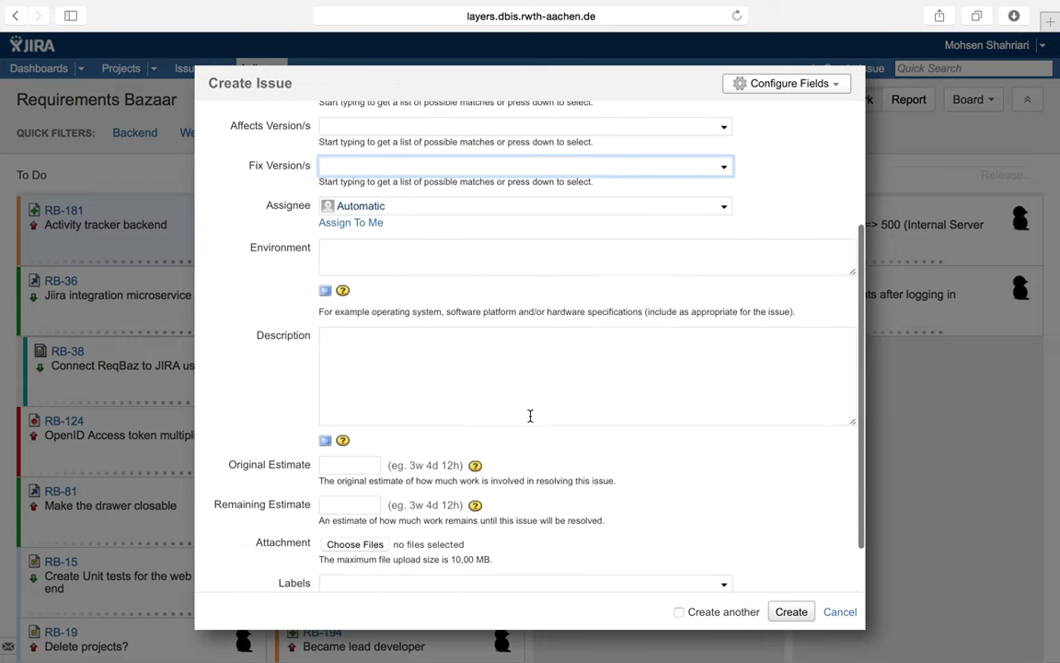
pyautogui.click(359, 440)
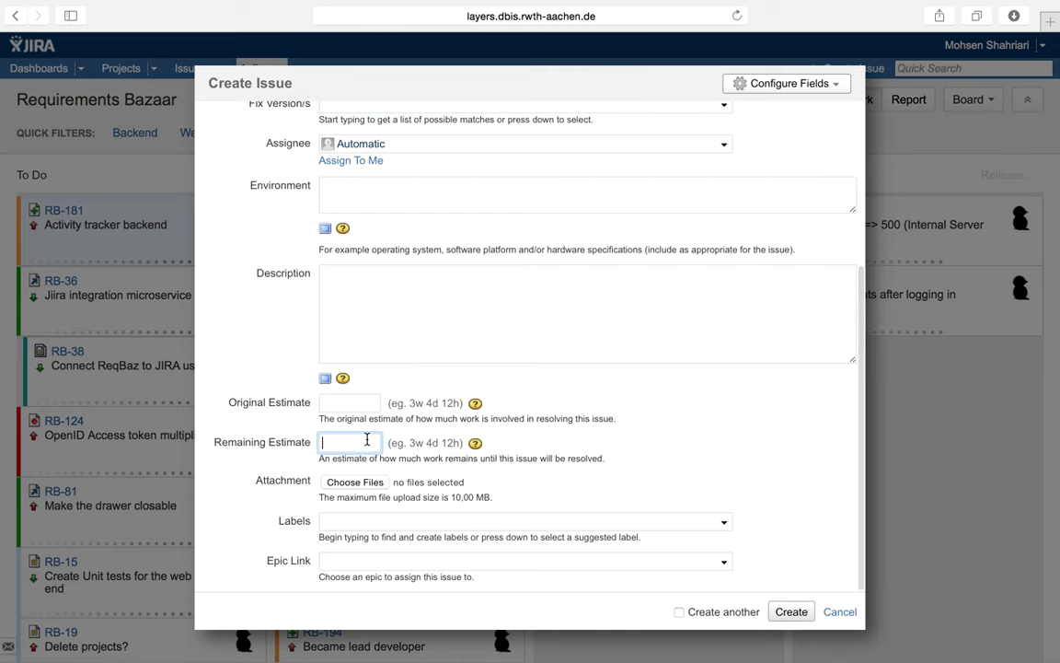
pyautogui.scroll(6, 627, 432)
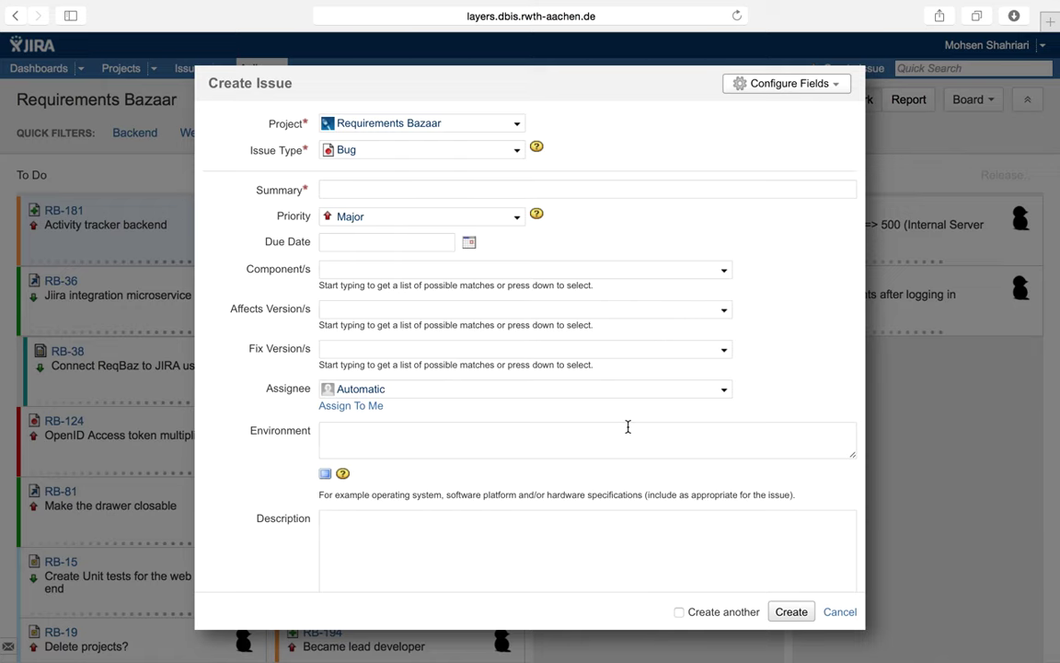
pyautogui.scroll(-5, 627, 427)
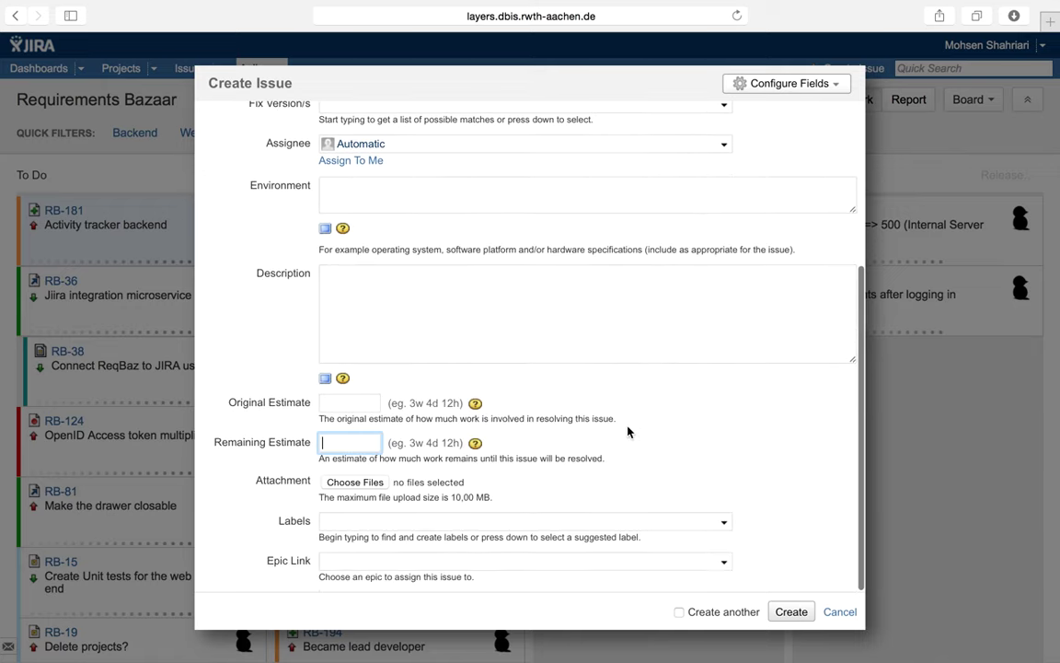
pyautogui.scroll(2, 620, 438)
pyautogui.scroll(3, 617, 429)
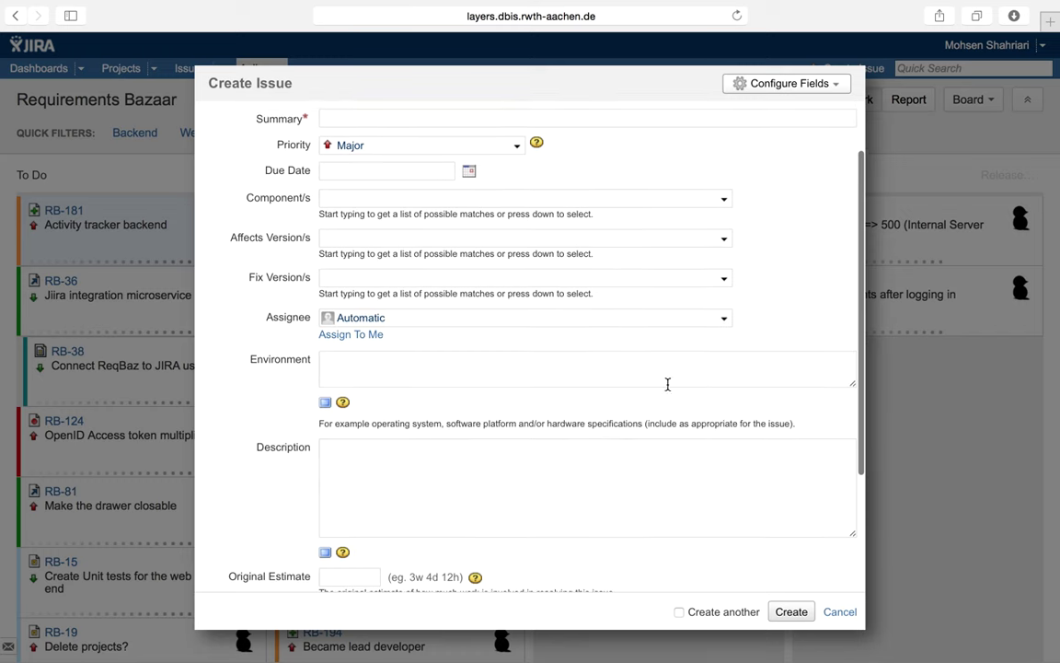
pyautogui.click(724, 317)
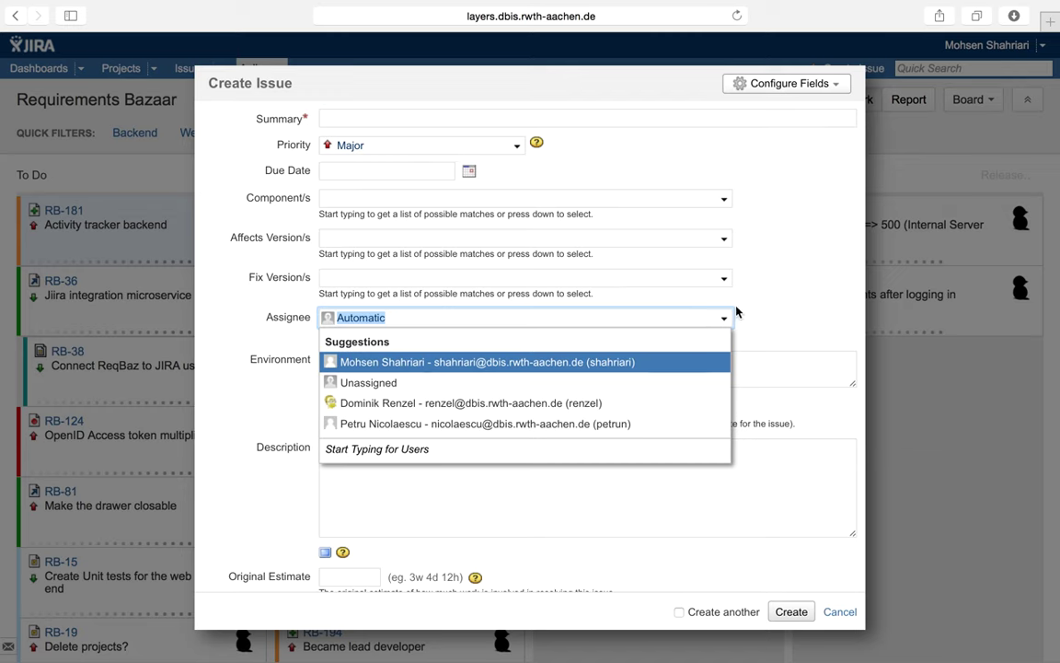
pyautogui.click(762, 302)
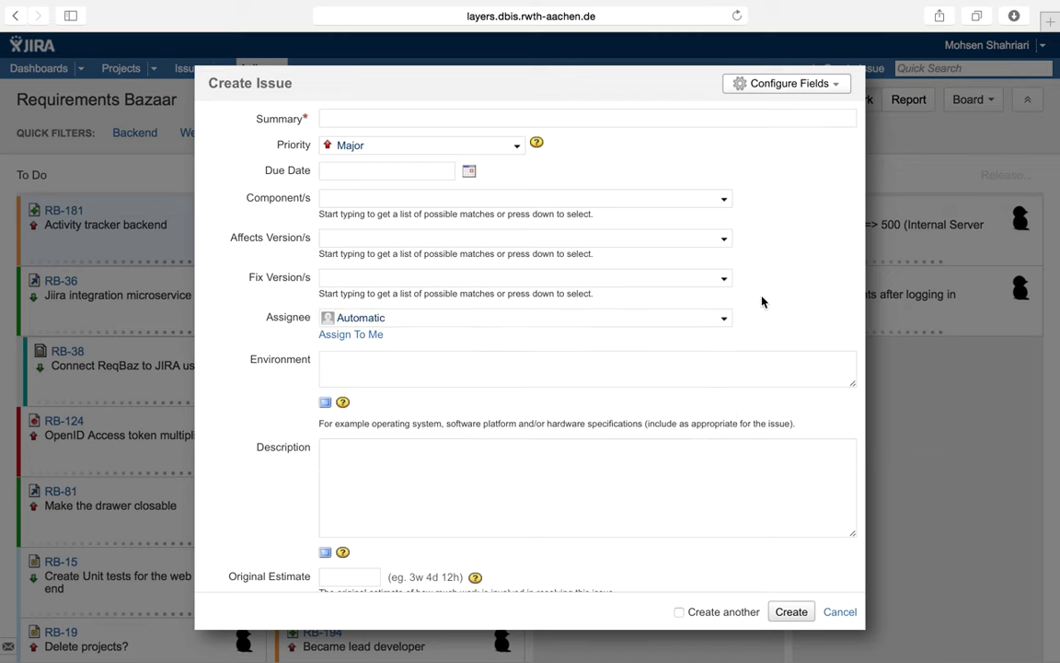
# Cancel the Create Issue form and exit Safari full-screen mode with Ctrl+Cmd+F
pyautogui.click(840, 615)
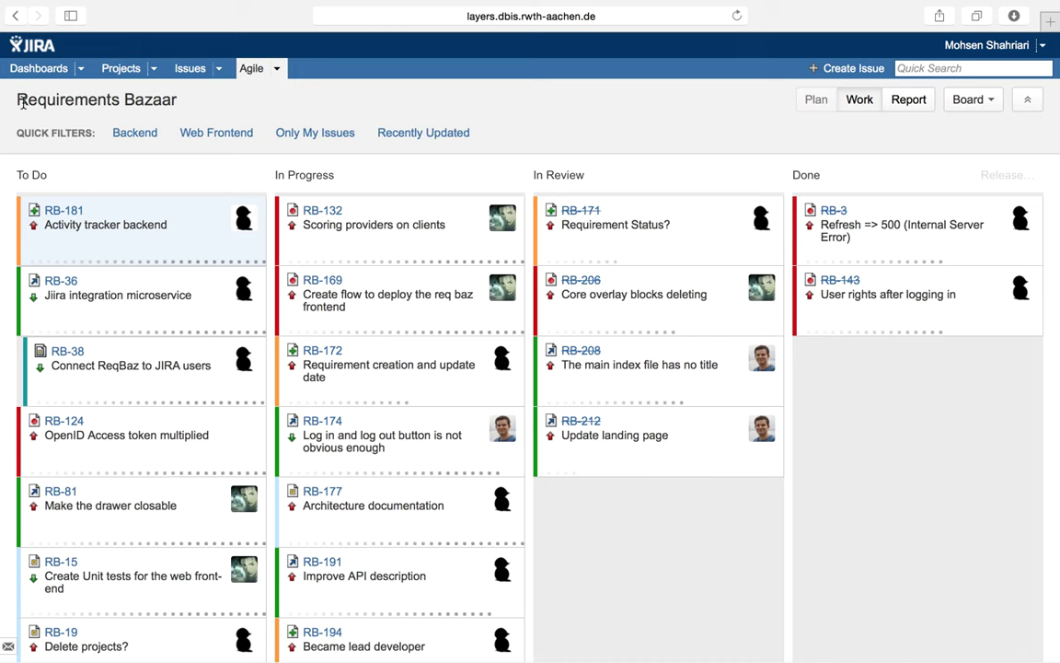
pyautogui.moveTo(533, 7)
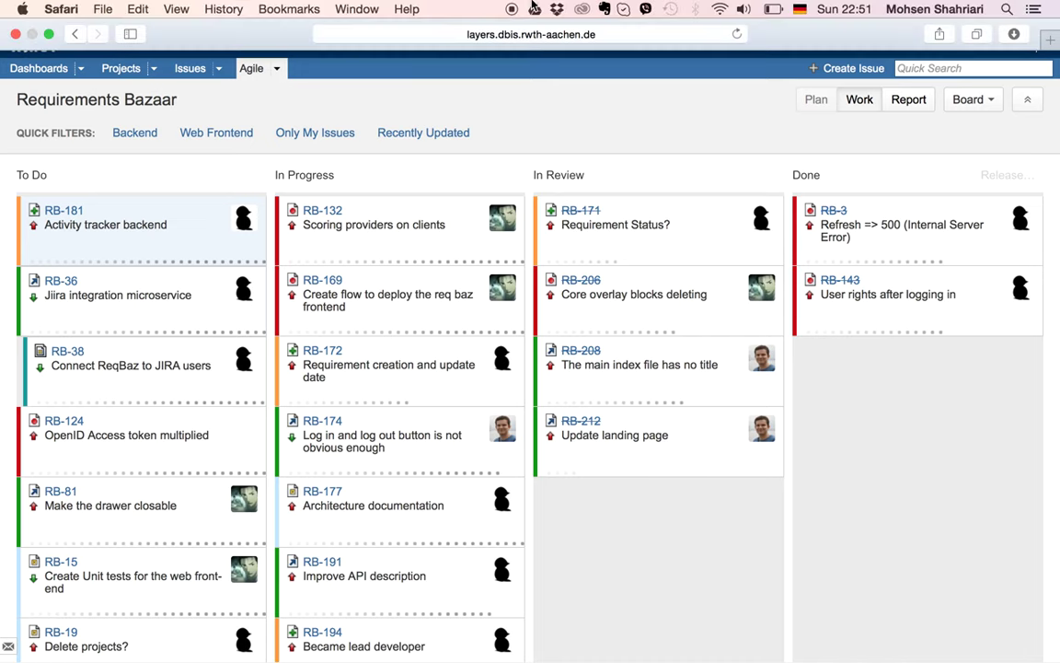
pyautogui.press('ctrl+super+f')
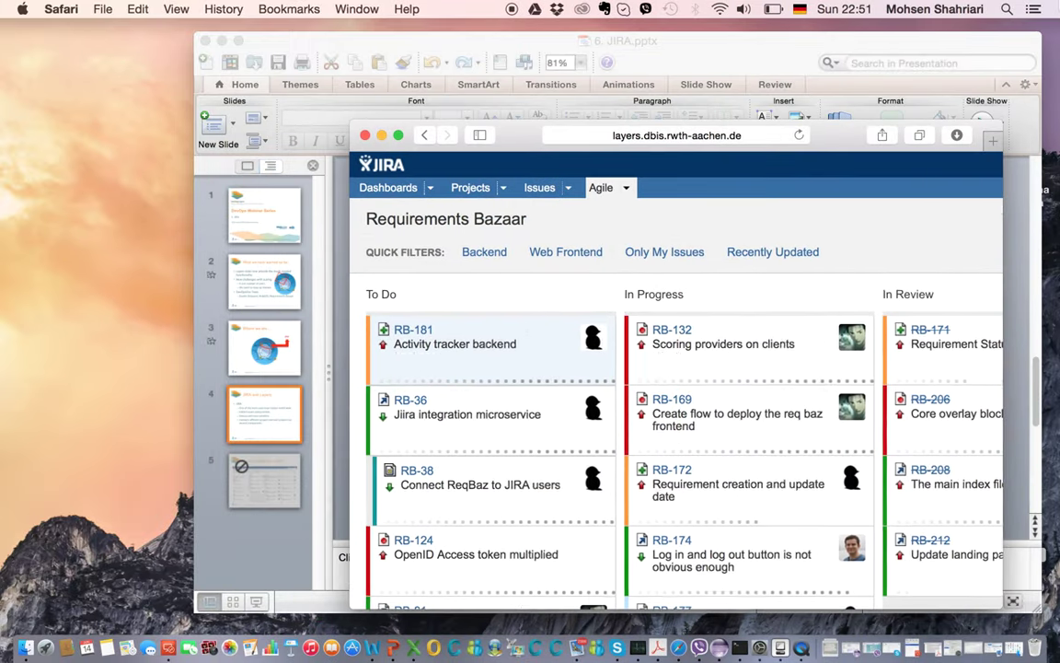